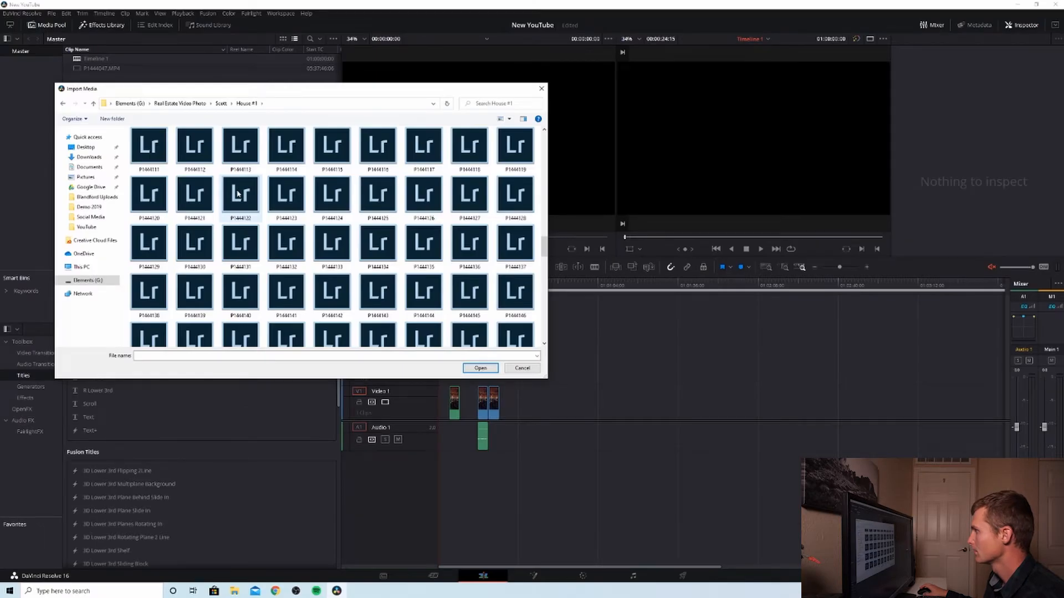
scroll(237, 193, "down", 2)
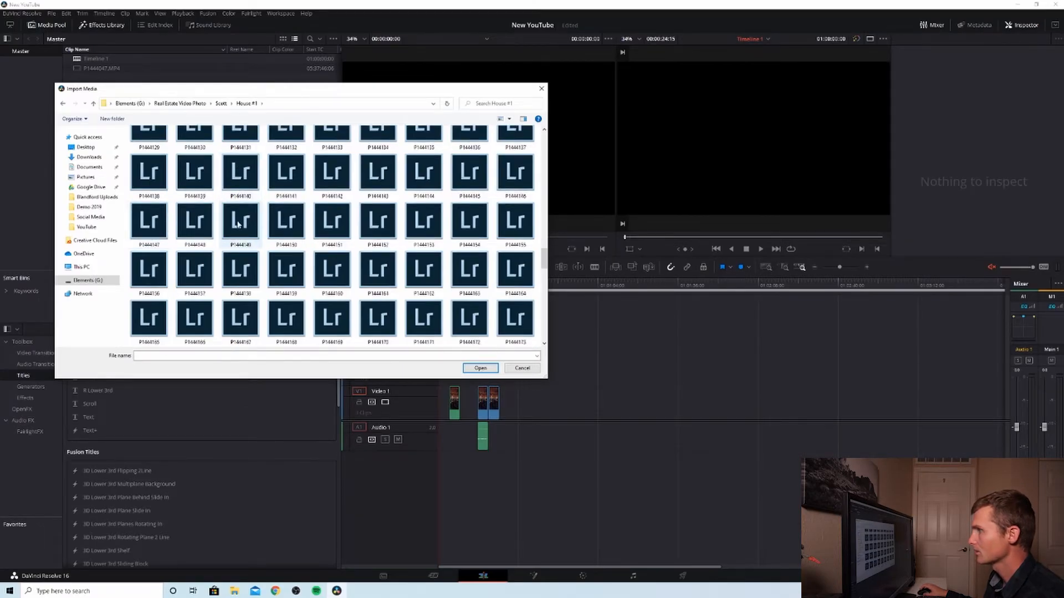
left_click(149, 217)
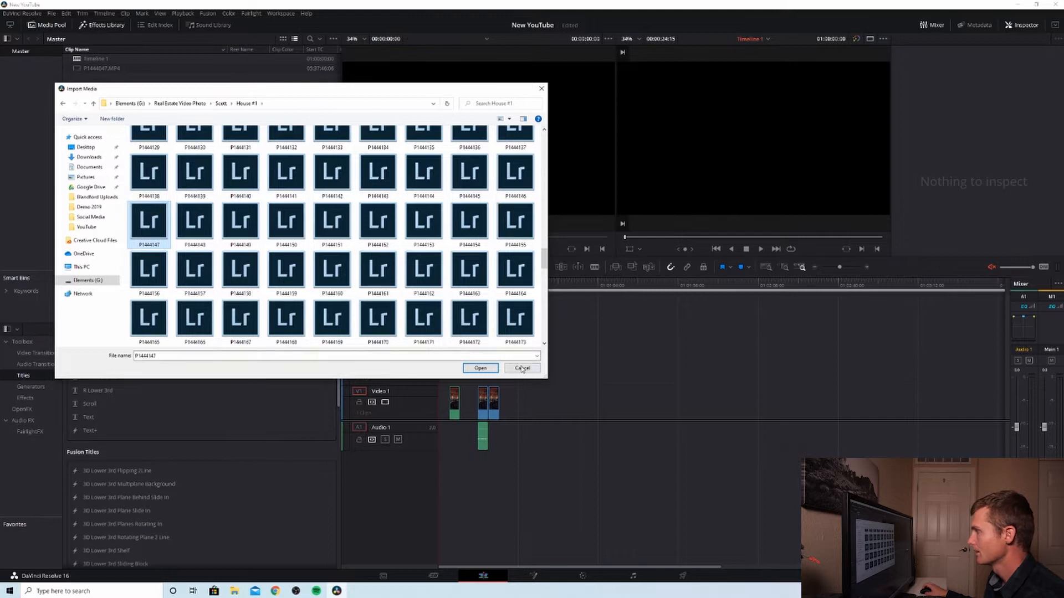
left_click(475, 368)
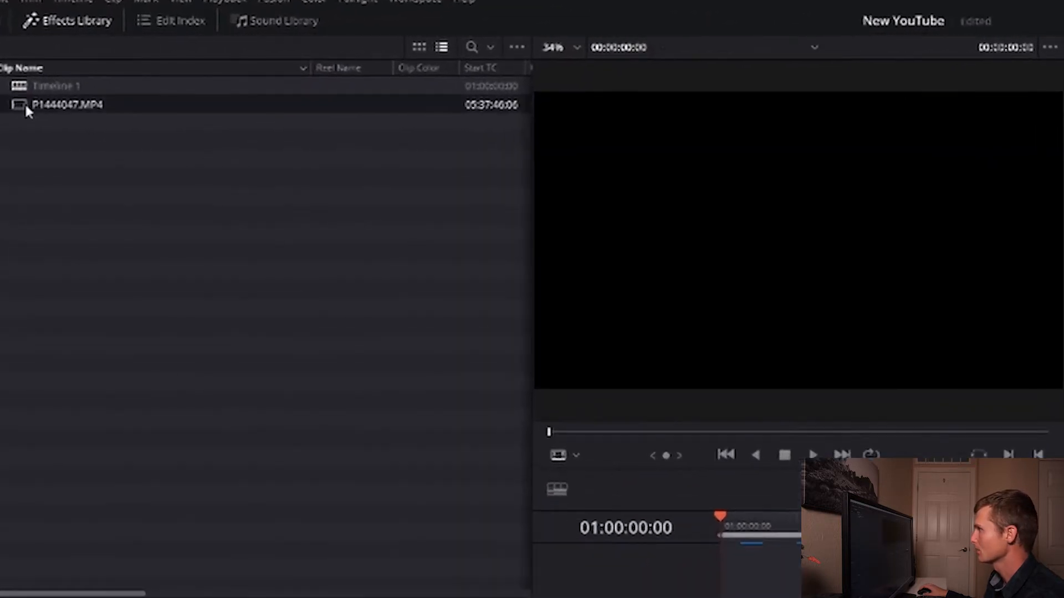
Step: Shift the in point of P1444047.MP4 slightly later and place the marked section on Video 1 after the existing clips
double_click(26, 106)
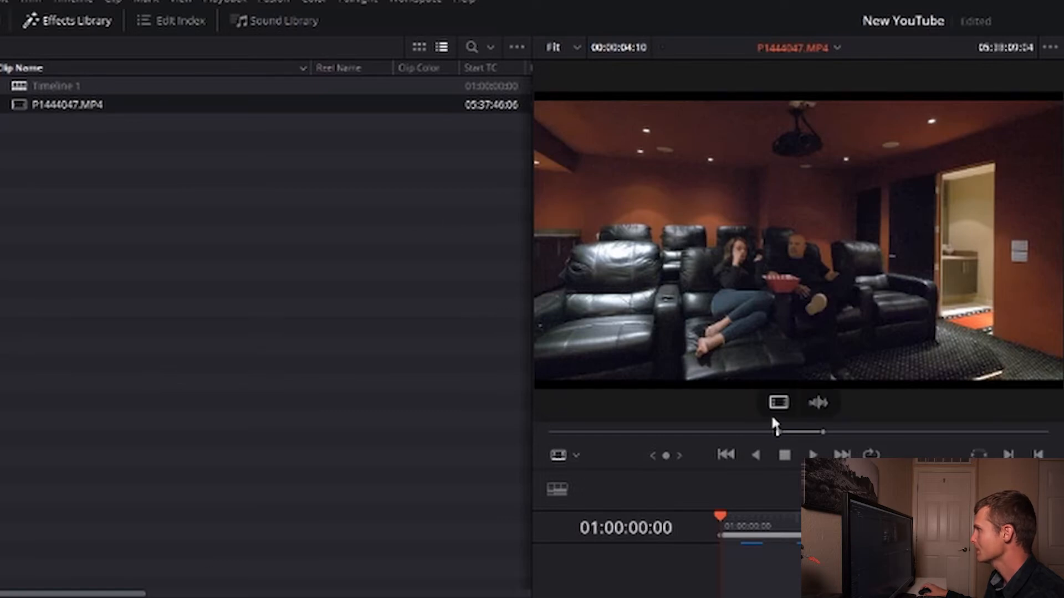
mouse_move(777, 432)
left_mouse_down()
mouse_move(819, 434)
mouse_move(785, 428)
left_mouse_up()
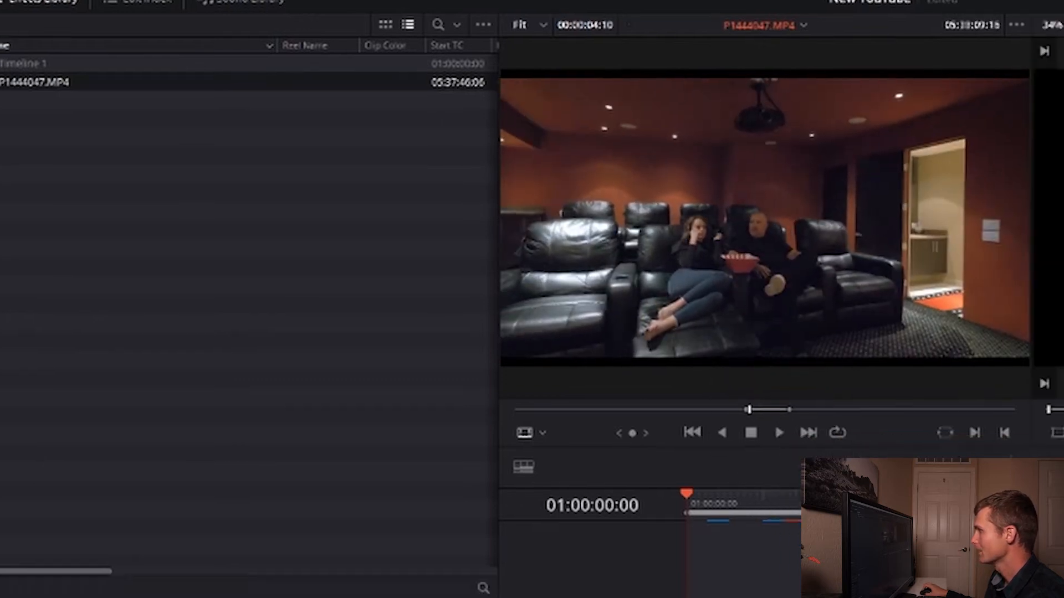
left_click_drag(718, 234, 314, 395)
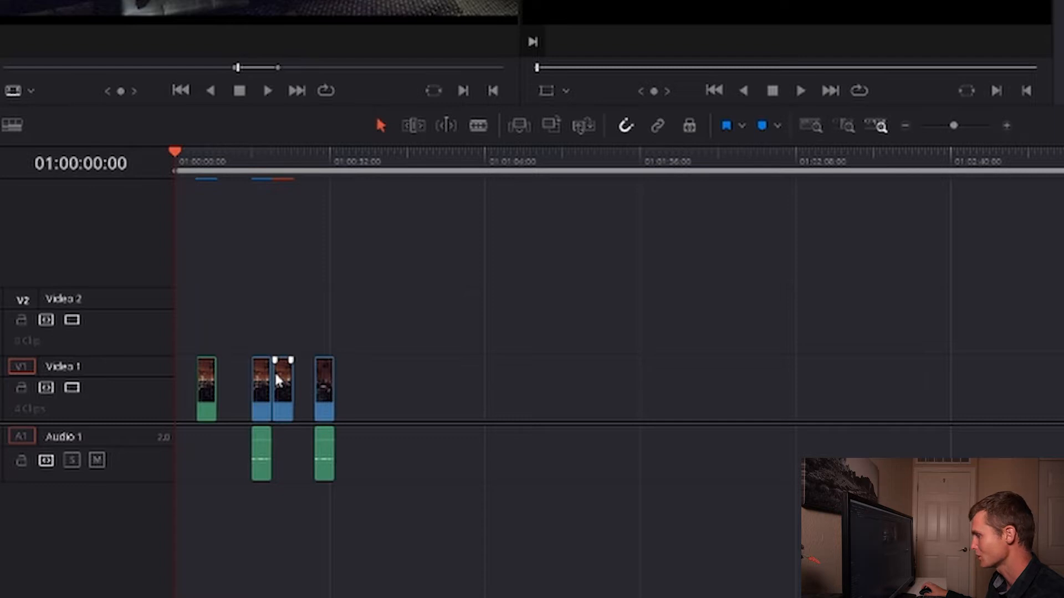
Step: Open the newly placed clip for color grading and add two serial nodes after node 01
left_click_drag(290, 172, 316, 198)
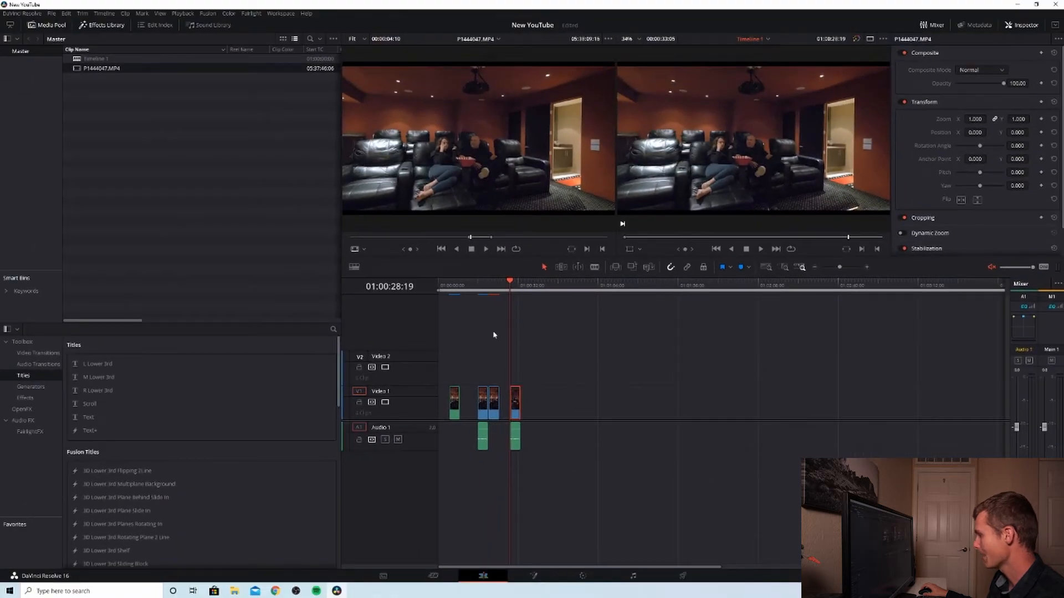
left_click(583, 576)
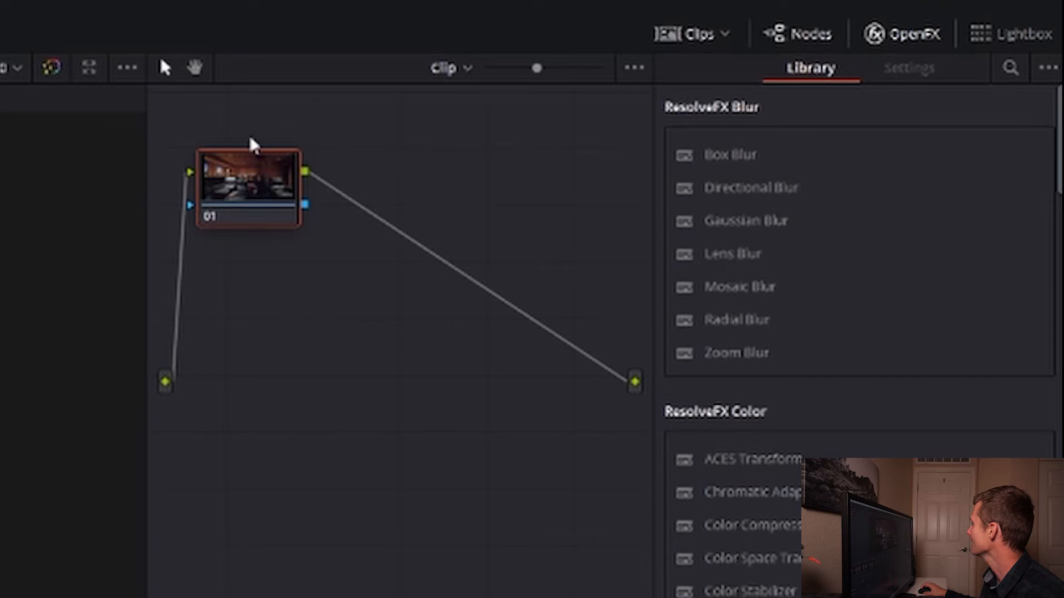
right_click(250, 173)
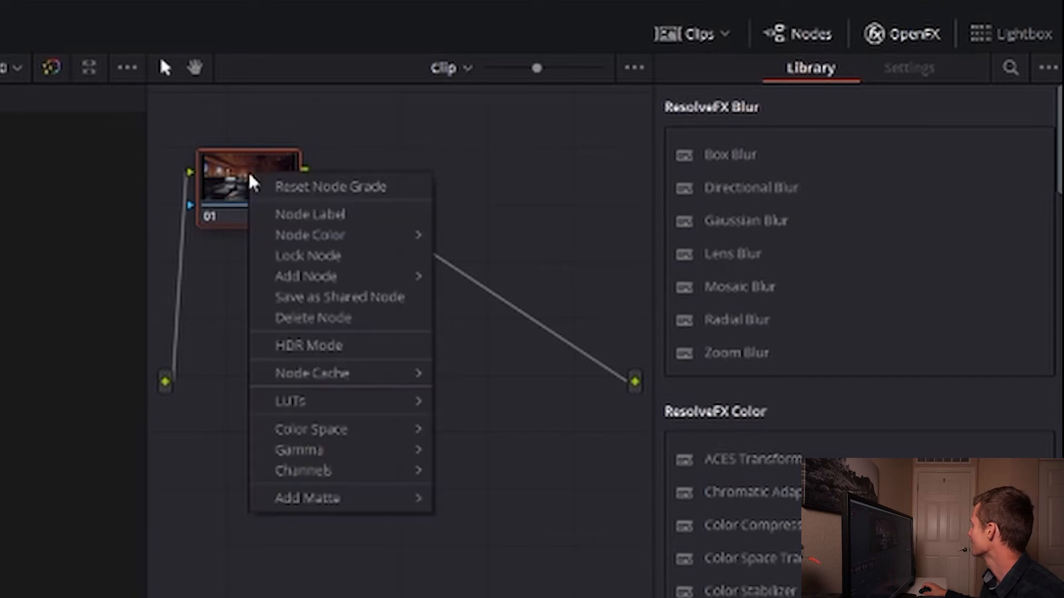
mouse_move(319, 277)
left_click(460, 283)
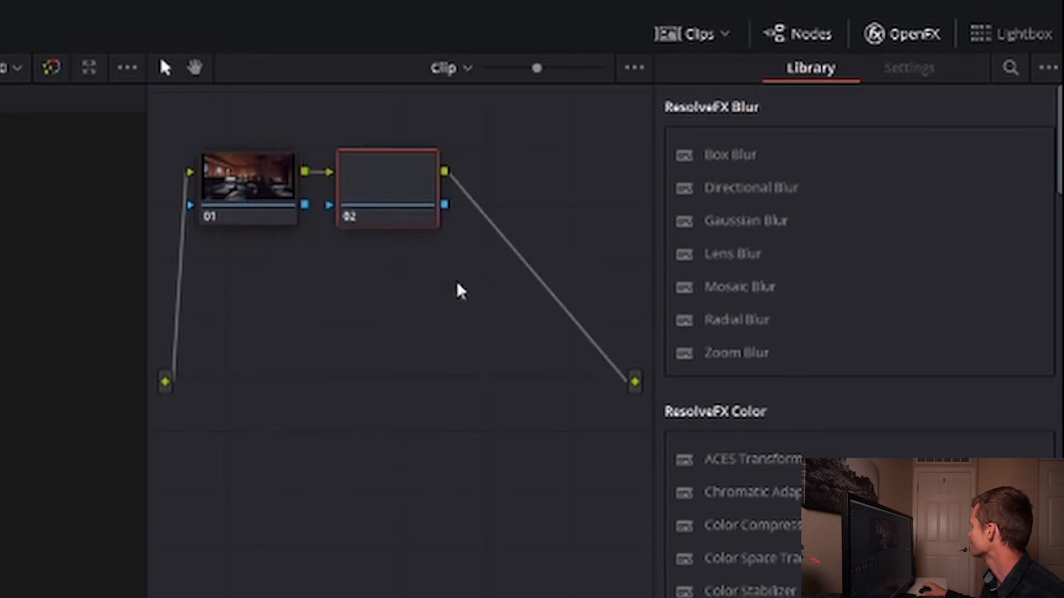
right_click(398, 194)
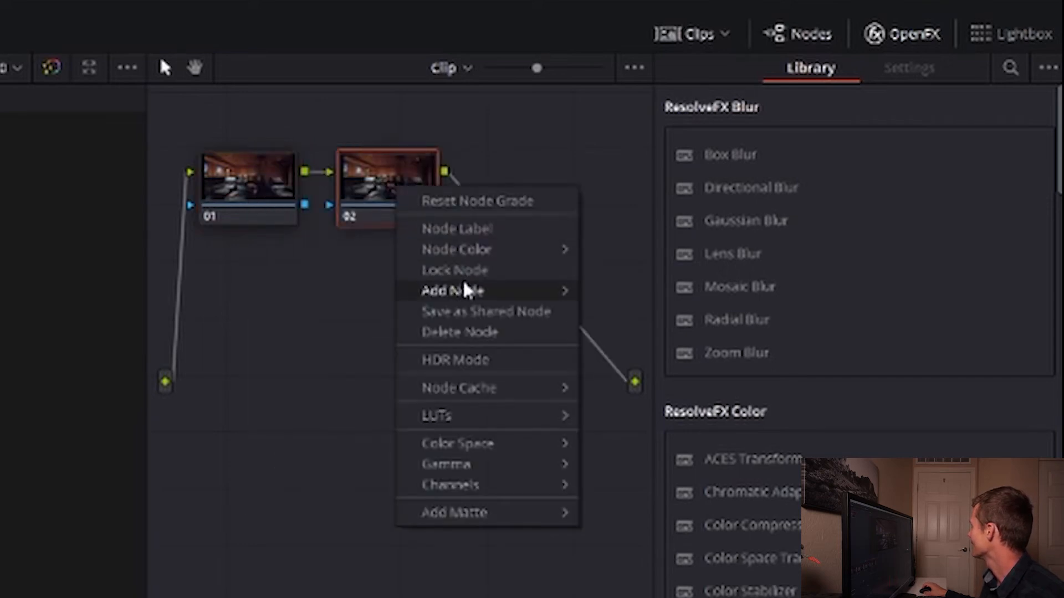
mouse_move(569, 289)
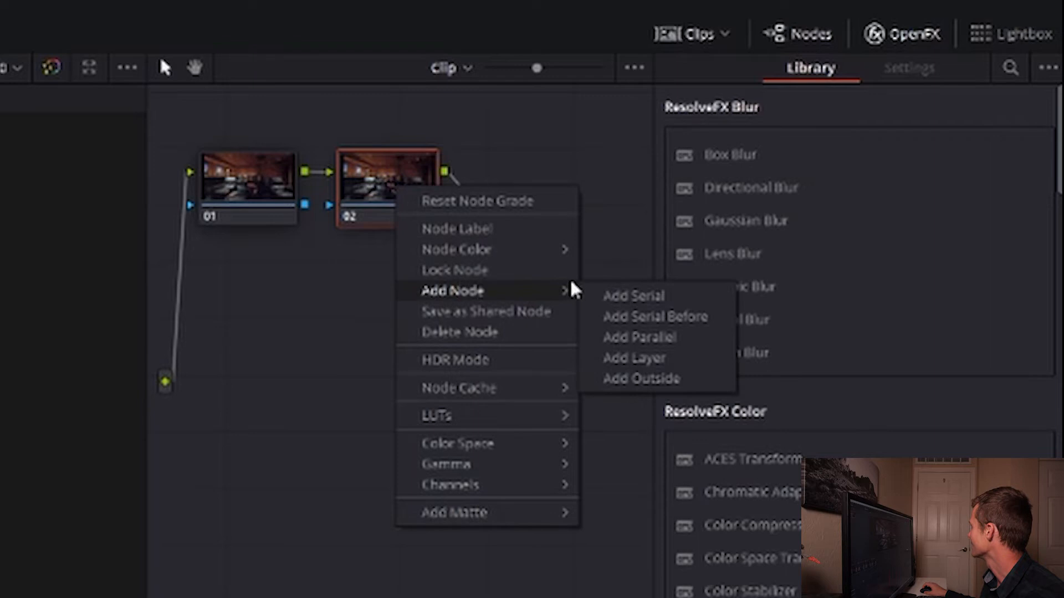
left_click(607, 296)
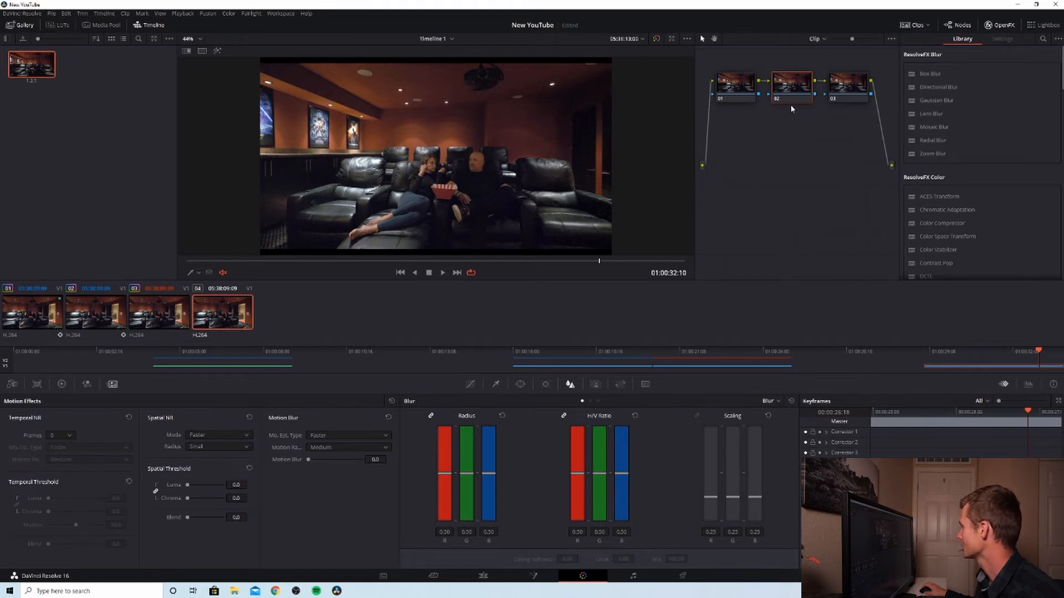
Step: On node 03, sample the dark back wall beside the projector with the HSL Qualifier and highlight the selection
left_click(840, 88)
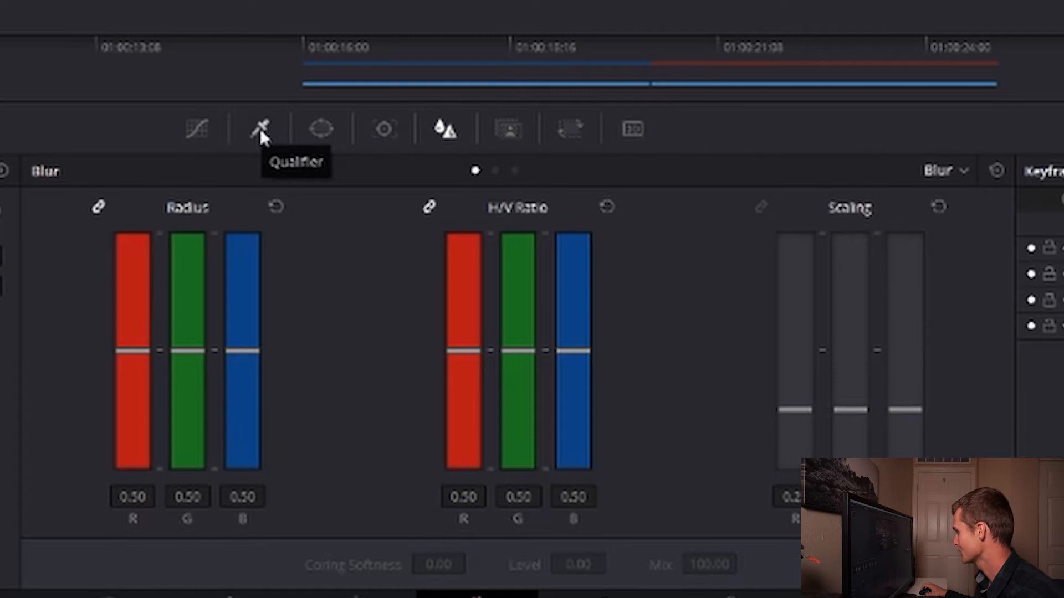
left_click(261, 131)
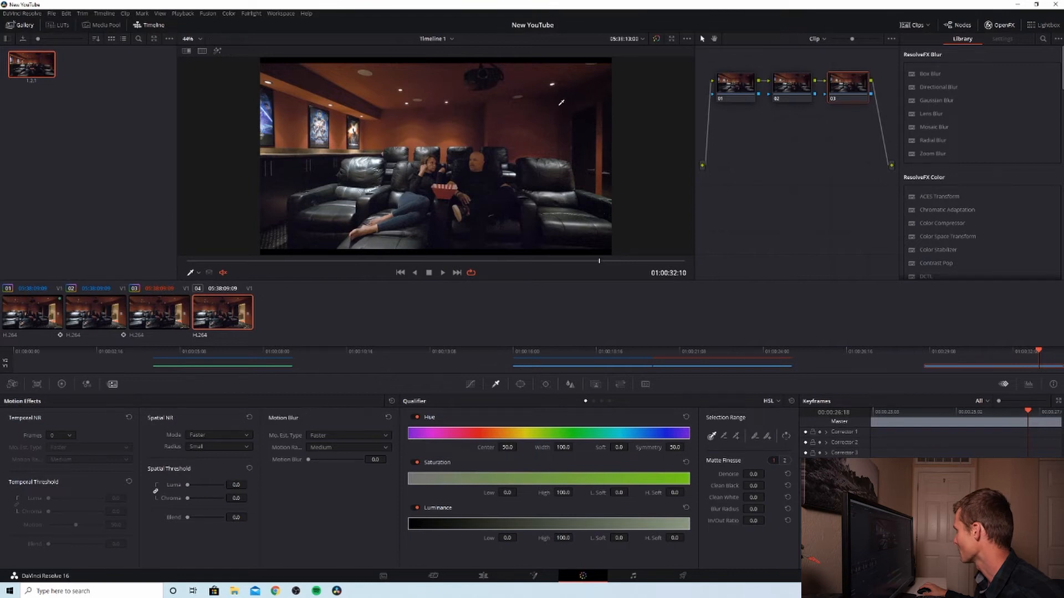
left_click(561, 103)
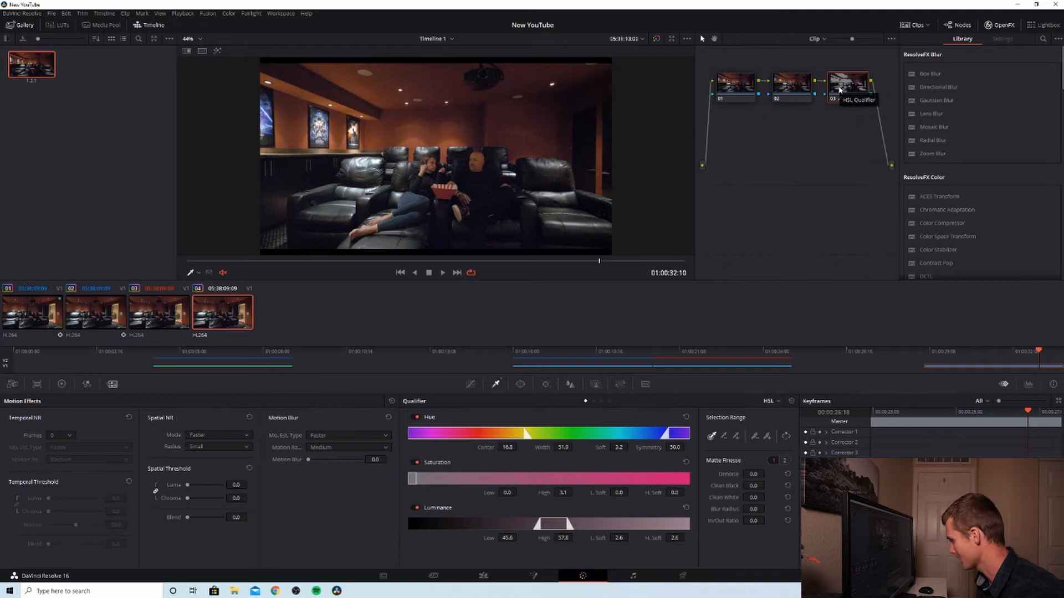
key("shift+h")
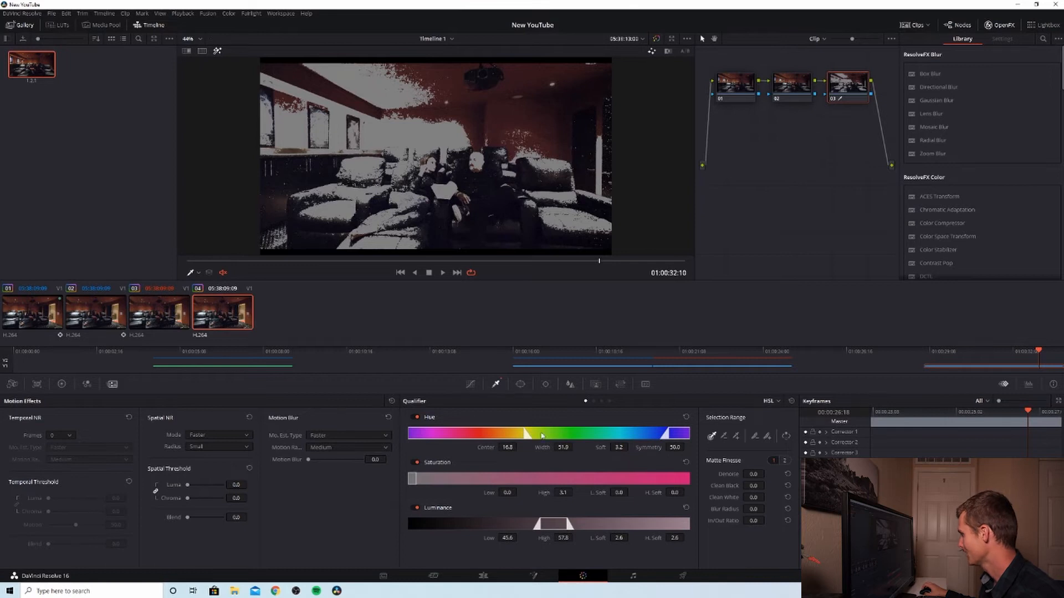
Step: Refine the qualifier with hue width 43.0, a slightly higher saturation limit and a luminance range of 0.0 to 55.4, checking the matte
mouse_move(524, 433)
left_mouse_down()
mouse_move(471, 433)
mouse_move(512, 416)
left_mouse_up()
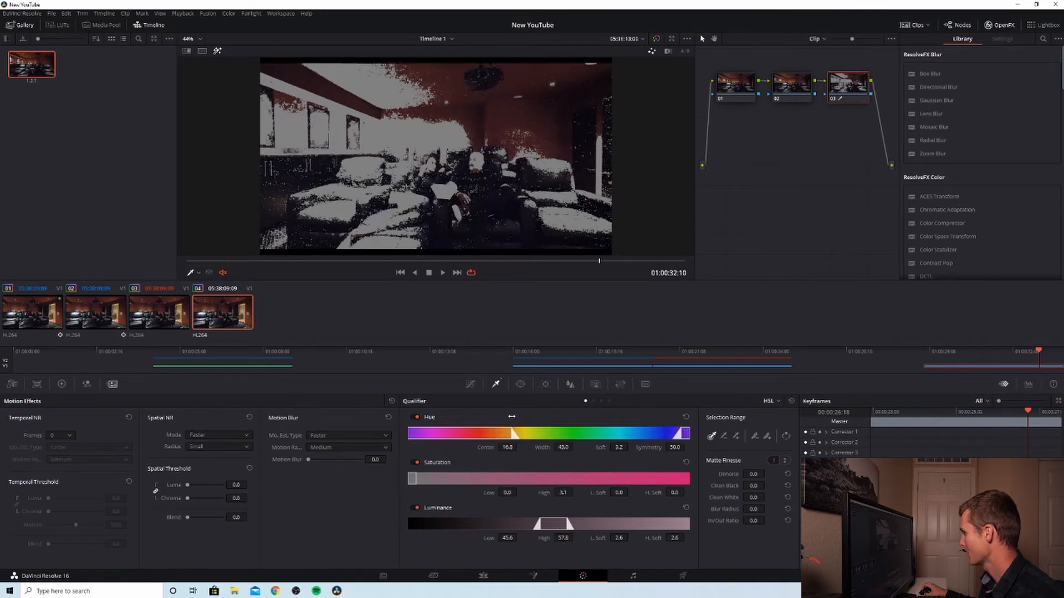
left_click_drag(417, 477, 419, 455)
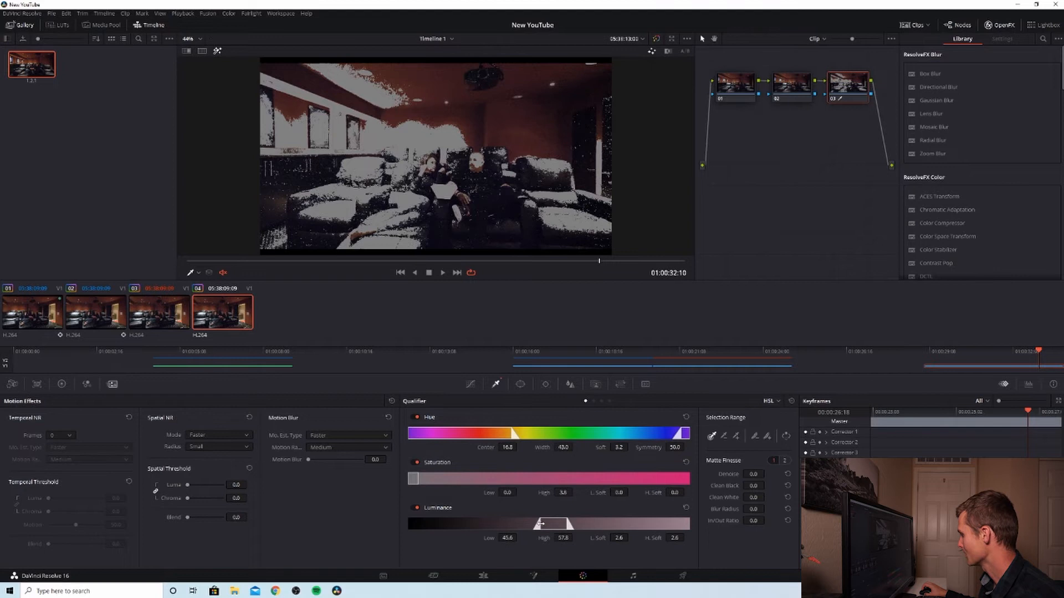
left_click_drag(541, 523, 409, 522)
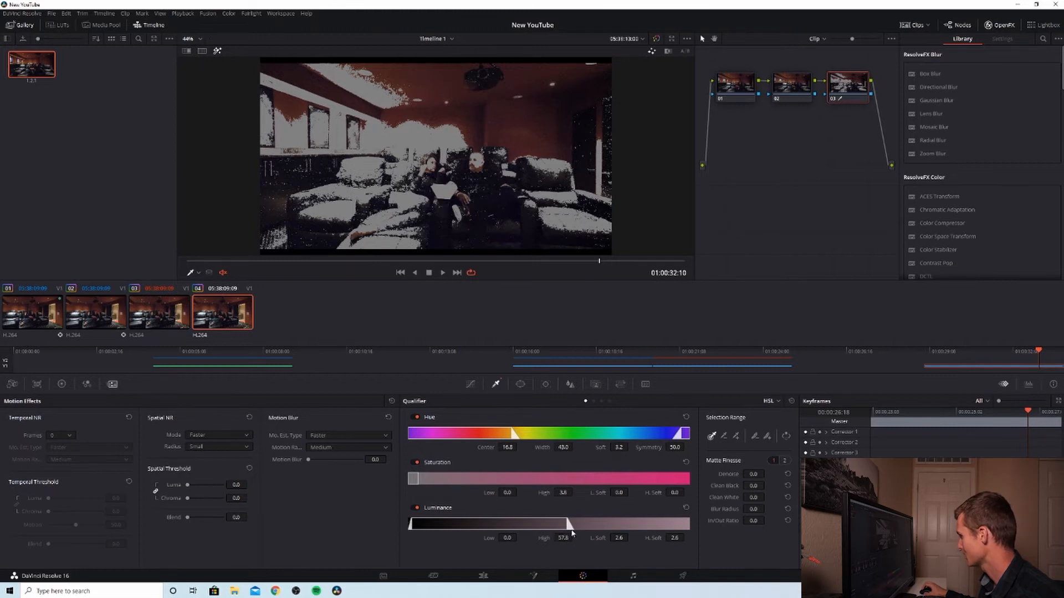
left_click_drag(566, 523, 560, 499)
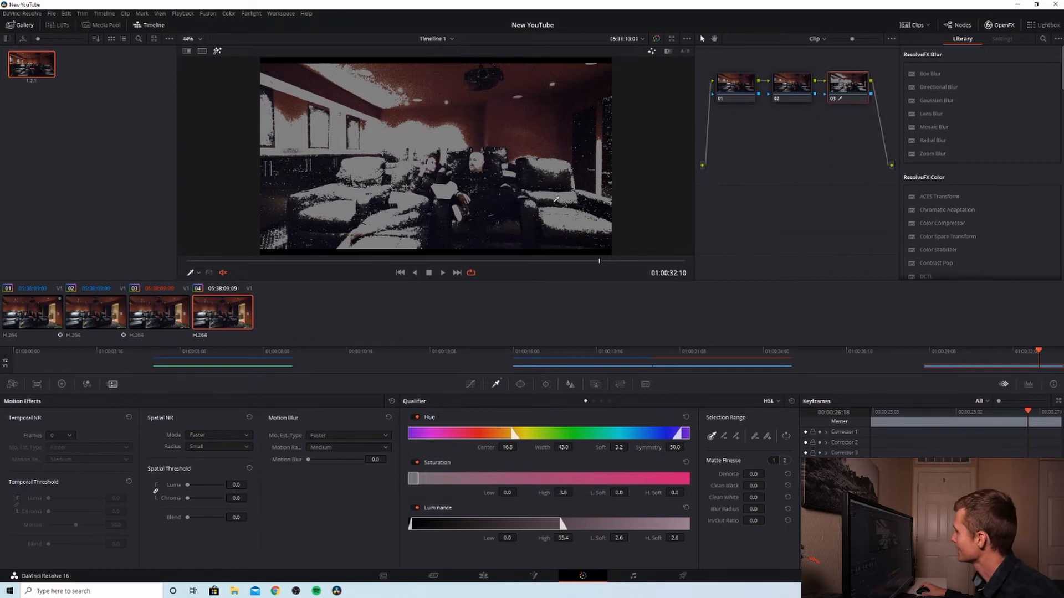
scroll(410, 172, "up", 5)
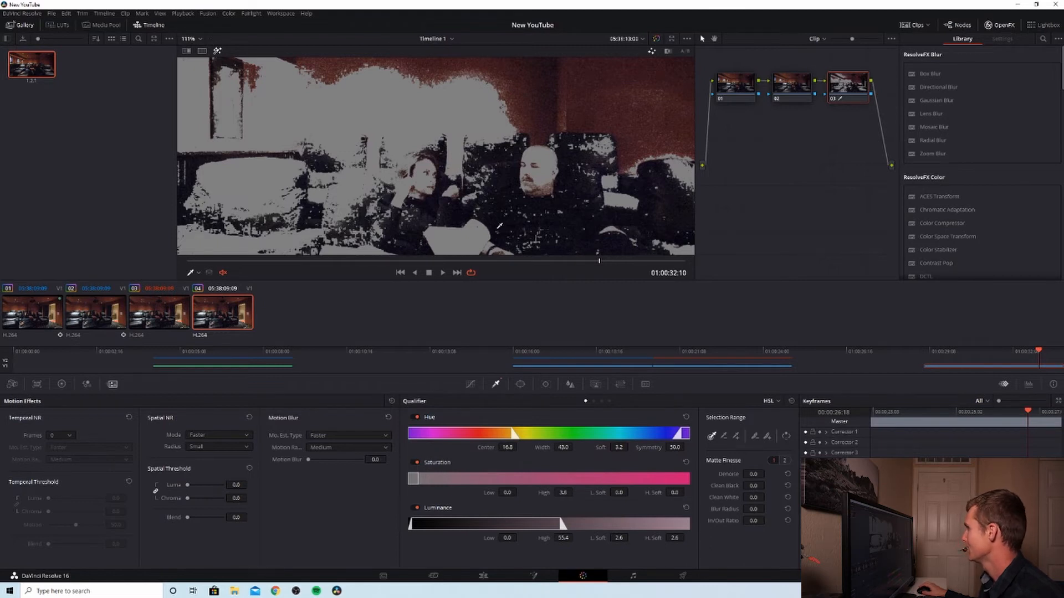
scroll(512, 176, "down", 6)
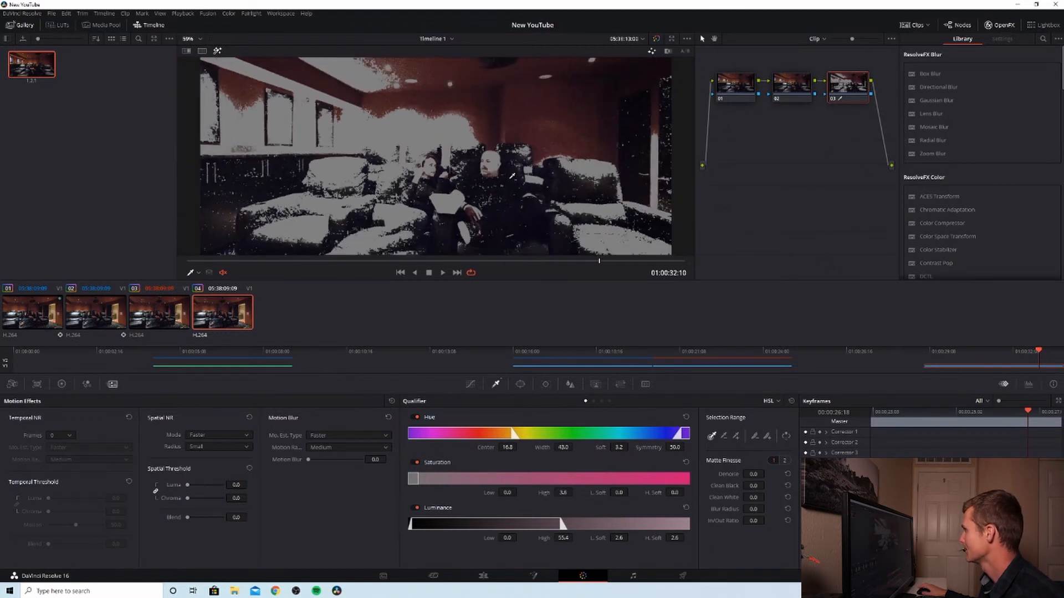
scroll(512, 176, "up", 1)
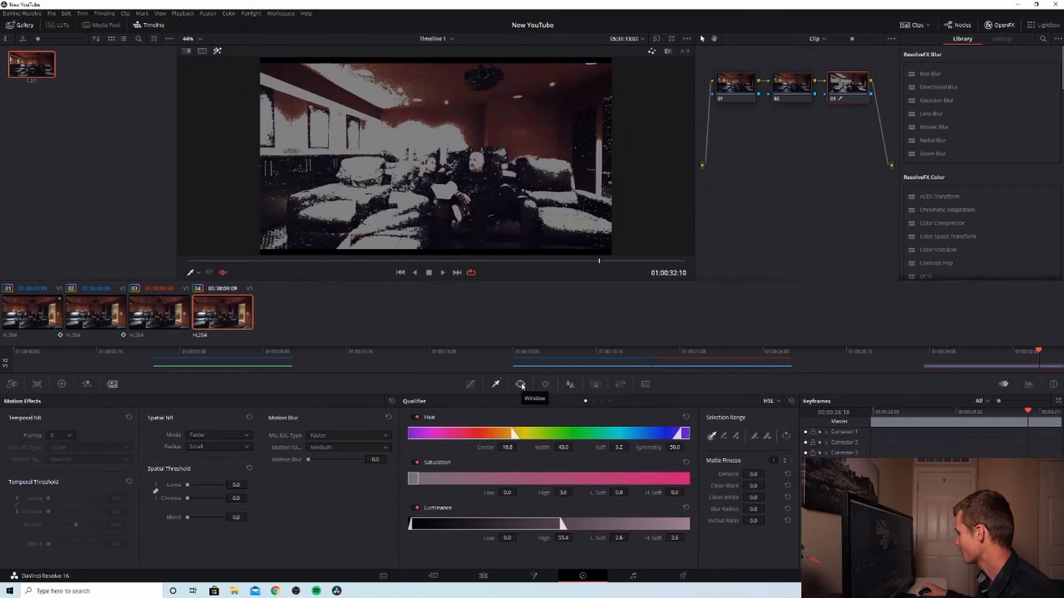
Step: Add a circular window shaped as a flat ellipse over the two seated people's faces, about size 16.97 and aspect 81.39, and invert it
left_click(521, 385)
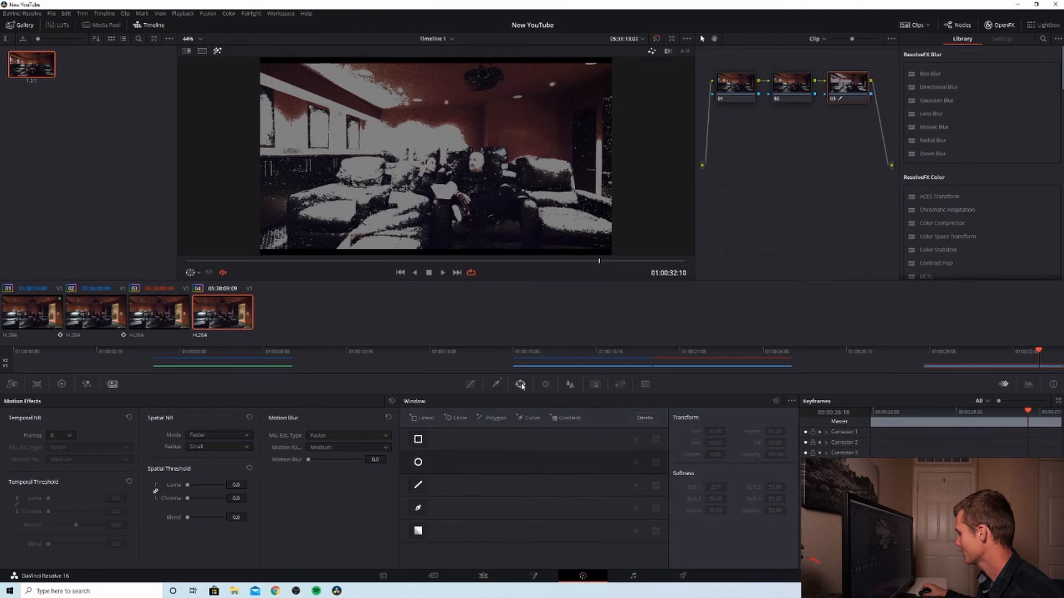
left_click(419, 463)
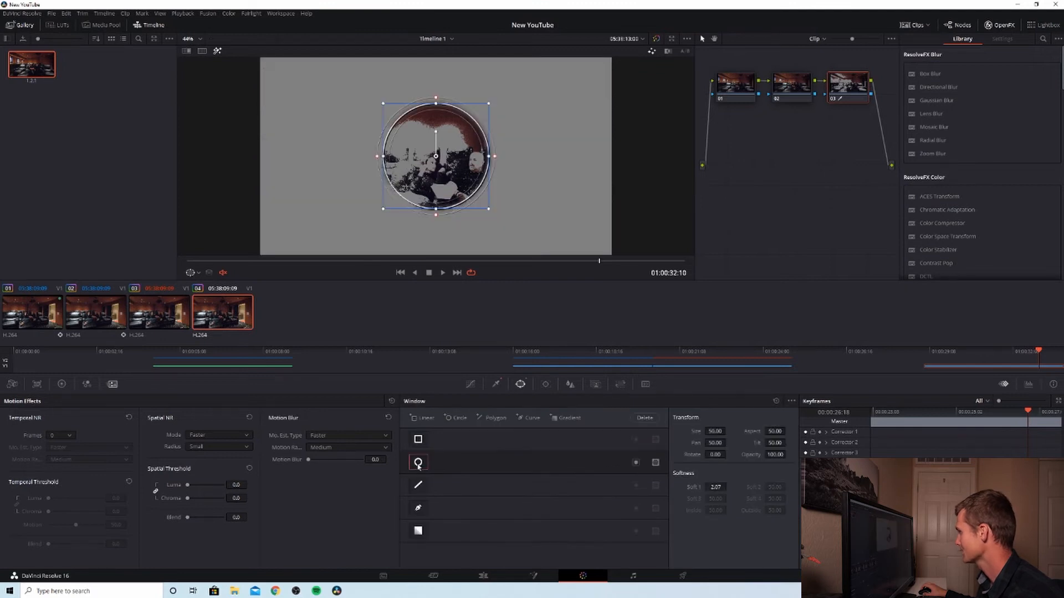
left_click_drag(445, 104, 507, 165)
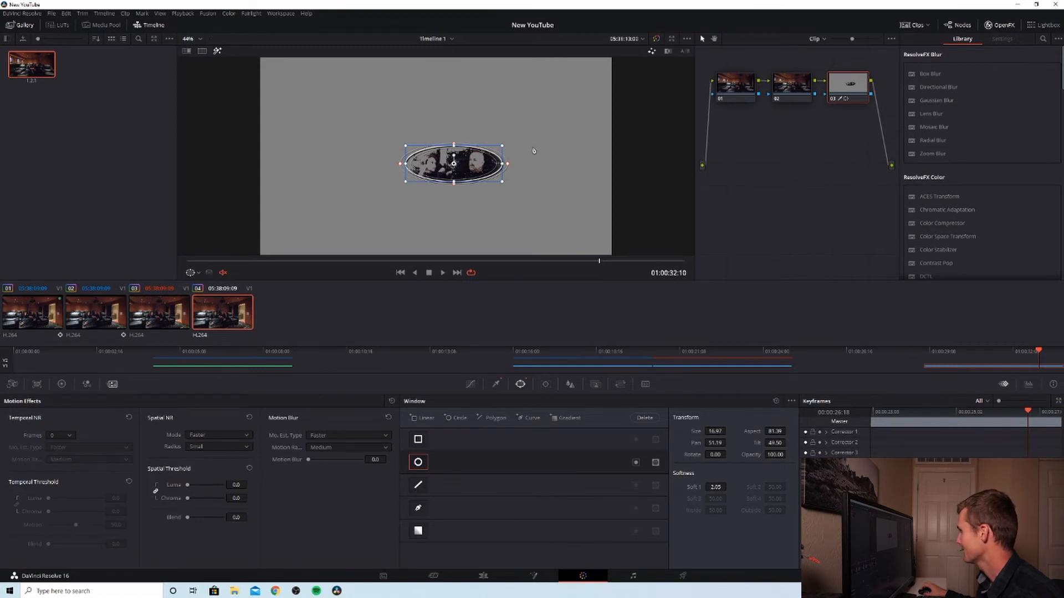
left_click(636, 463)
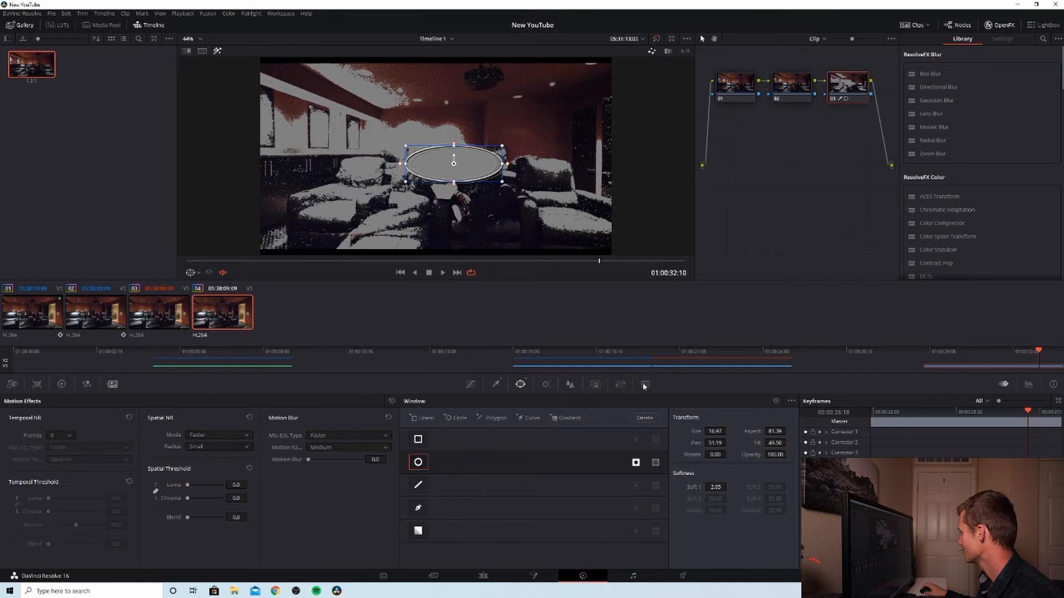
Step: Track the inverted window backward to the clip's start and forward to its end
left_click(545, 385)
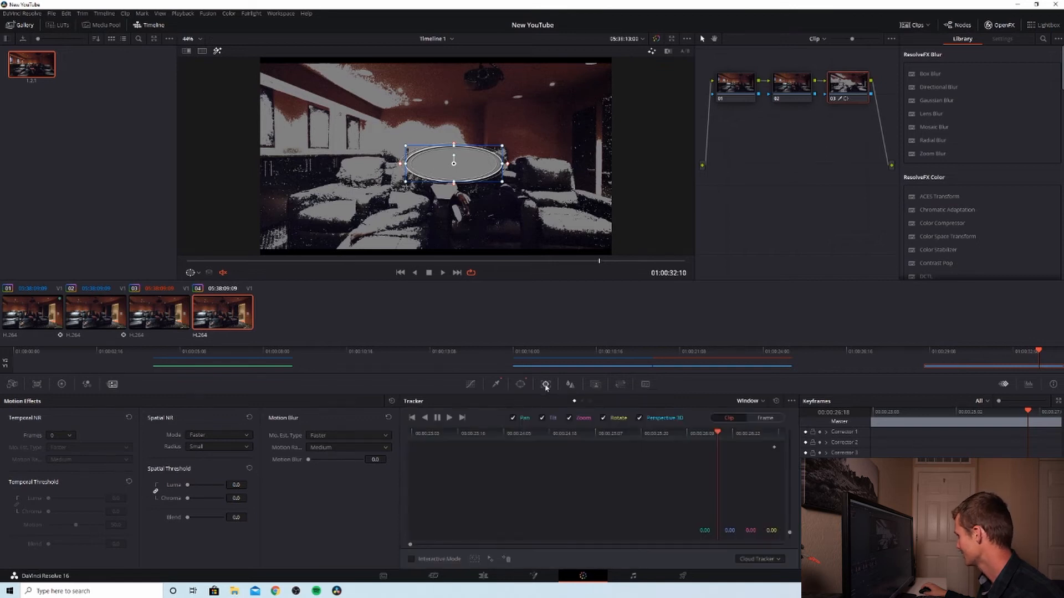
left_click(426, 418)
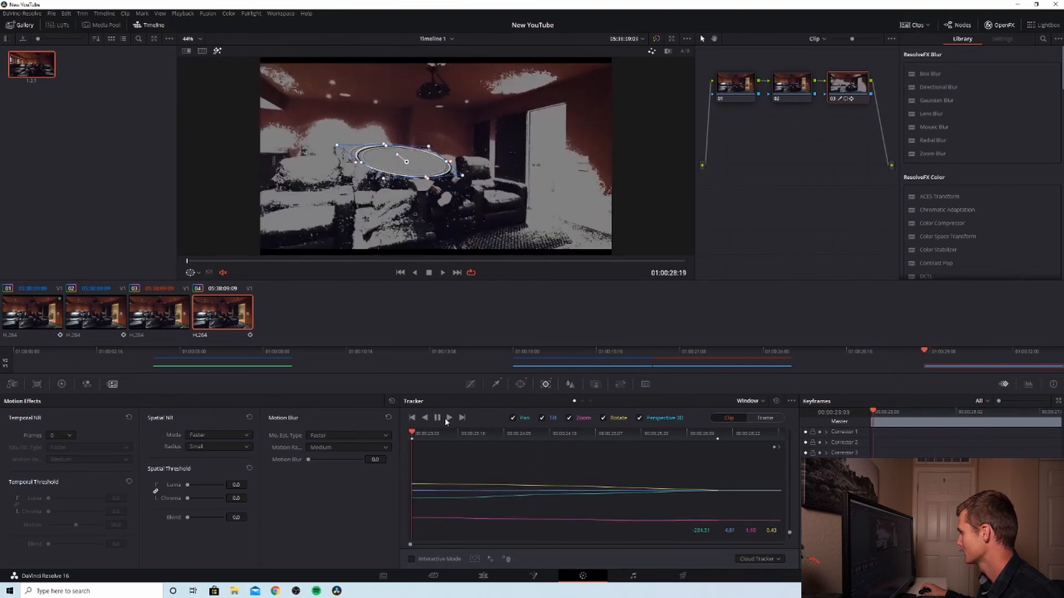
left_click(449, 419)
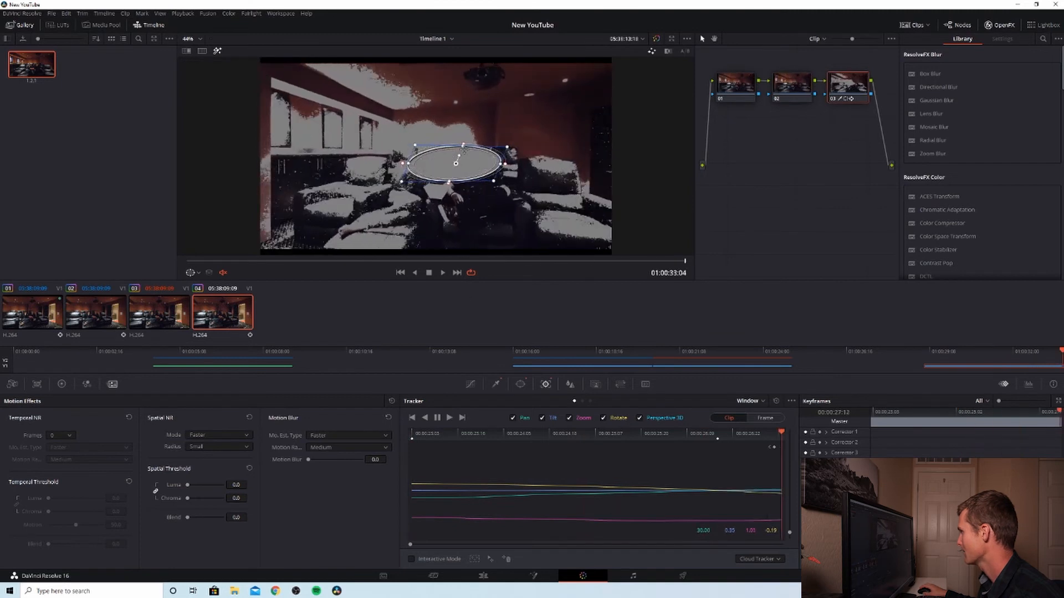
Step: Flatten the elliptical window slightly at the clip's last frame and track it again in reverse and forward
left_click_drag(463, 147, 461, 151)
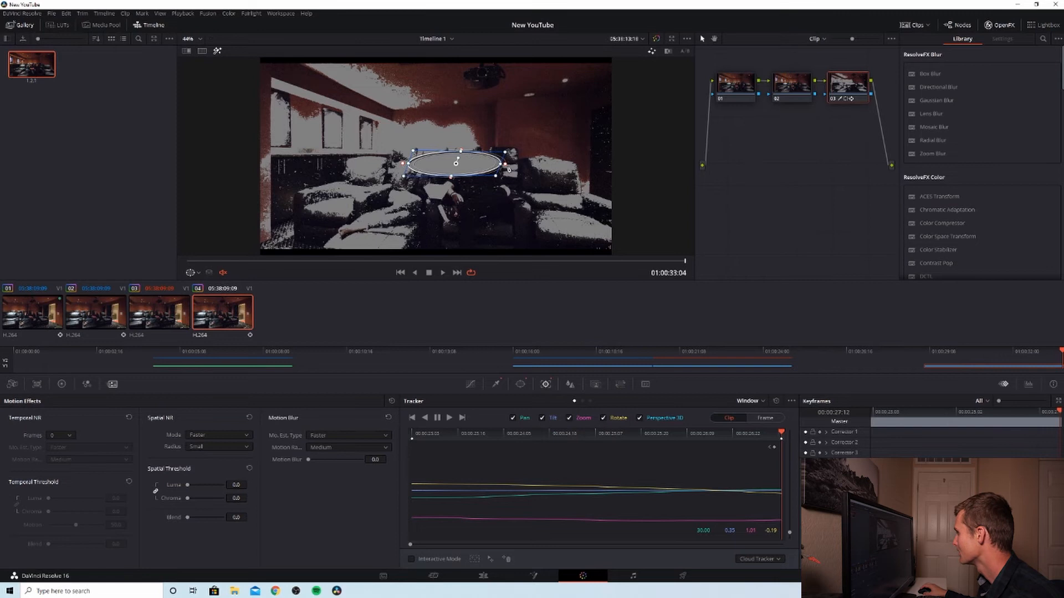
left_click(425, 418)
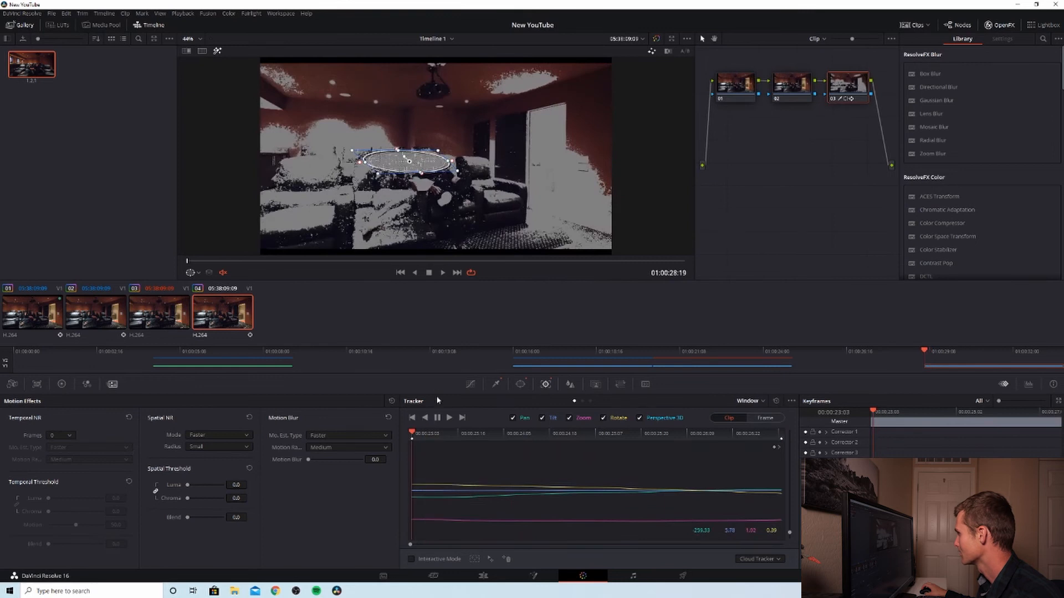
left_click(449, 418)
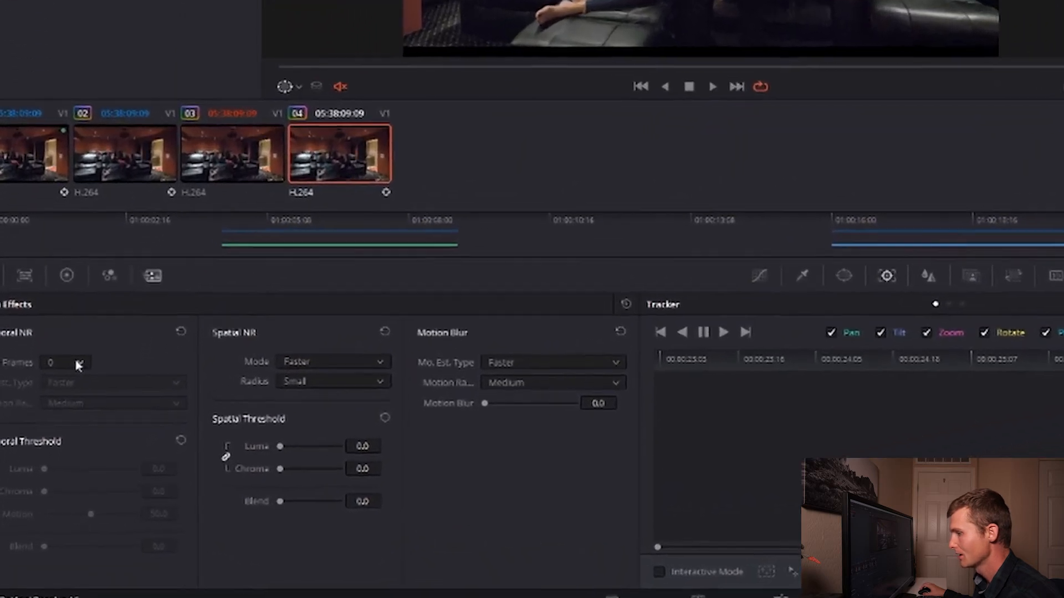
Step: Apply temporal noise reduction on the second node with 3 frames and linked luma and chroma thresholds of 25.0
left_click(66, 433)
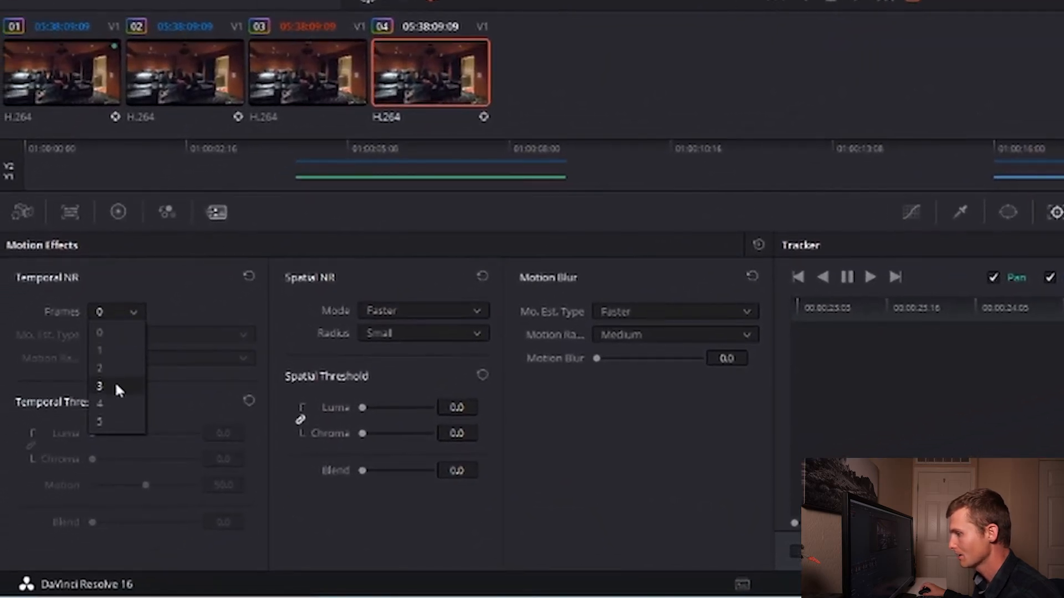
left_click(116, 387)
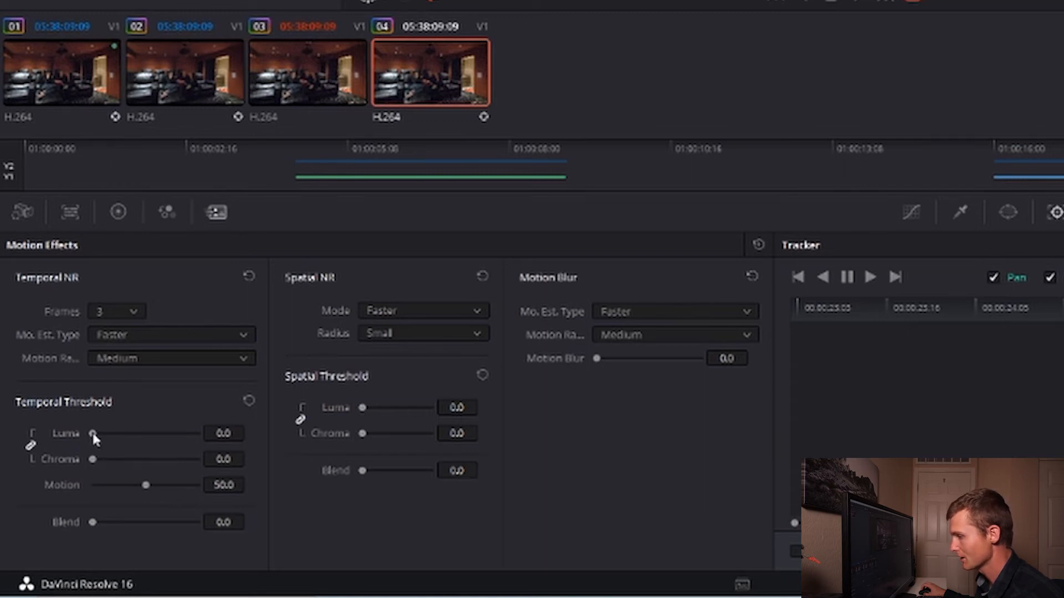
left_click_drag(93, 435, 119, 432)
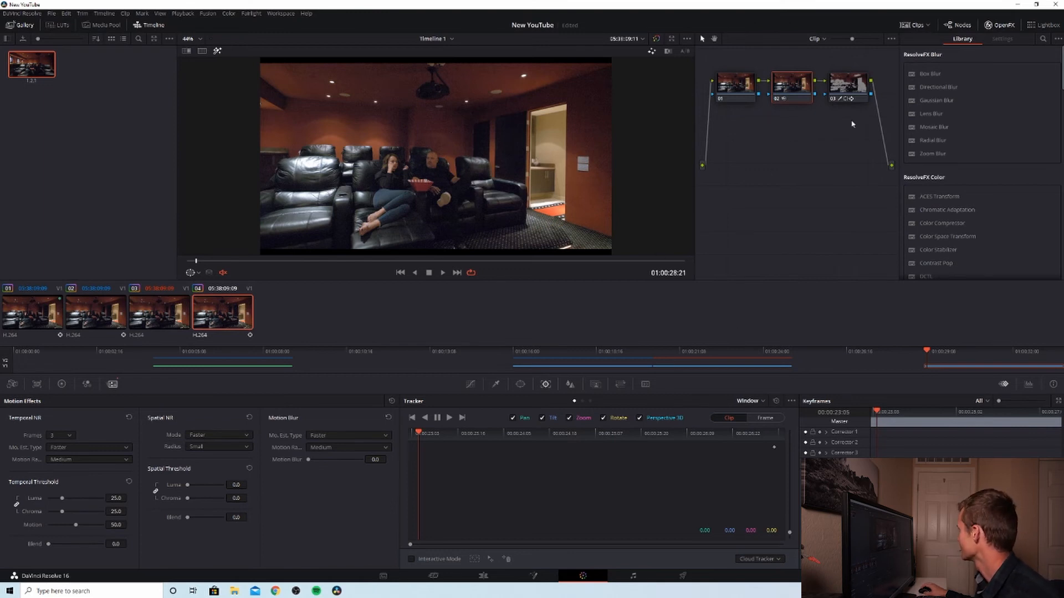
Step: Turn off the highlight on the third node and set its temporal noise reduction to 5 frames with luma and chroma thresholds of 100.0
left_click(851, 85)
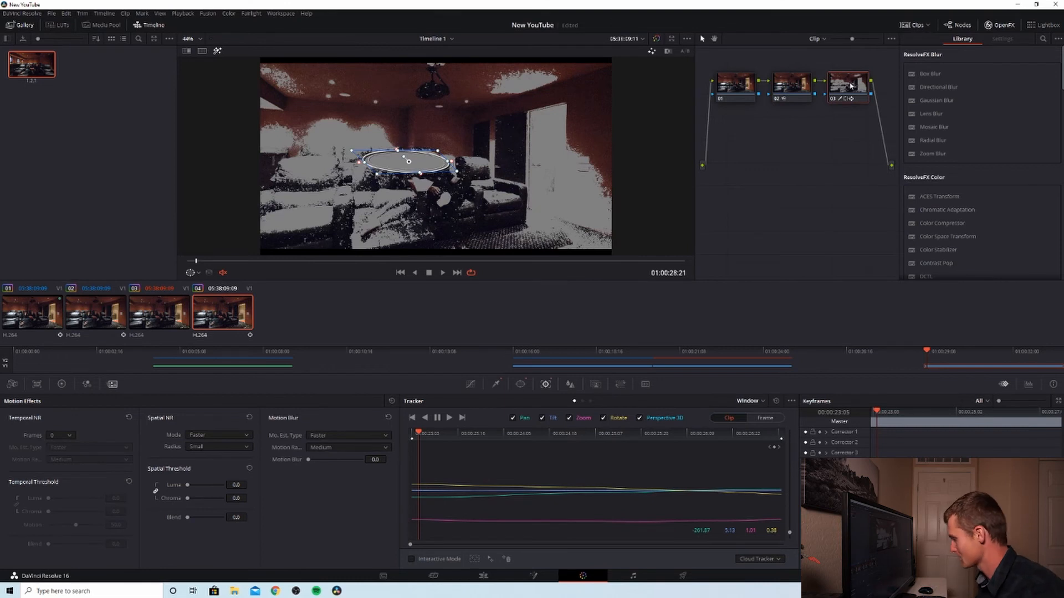
key("shift+h")
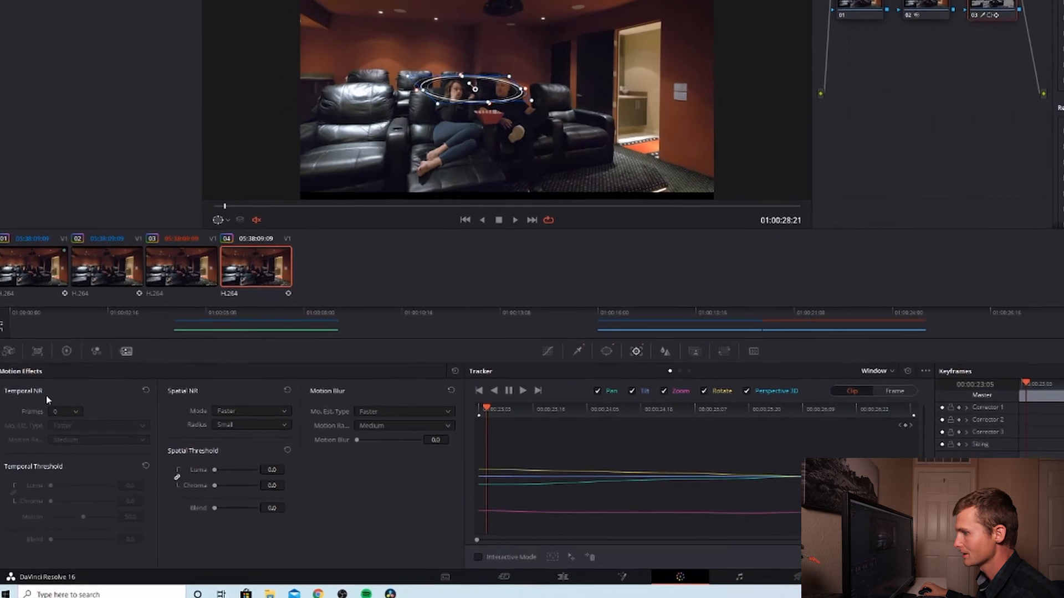
left_click(68, 413)
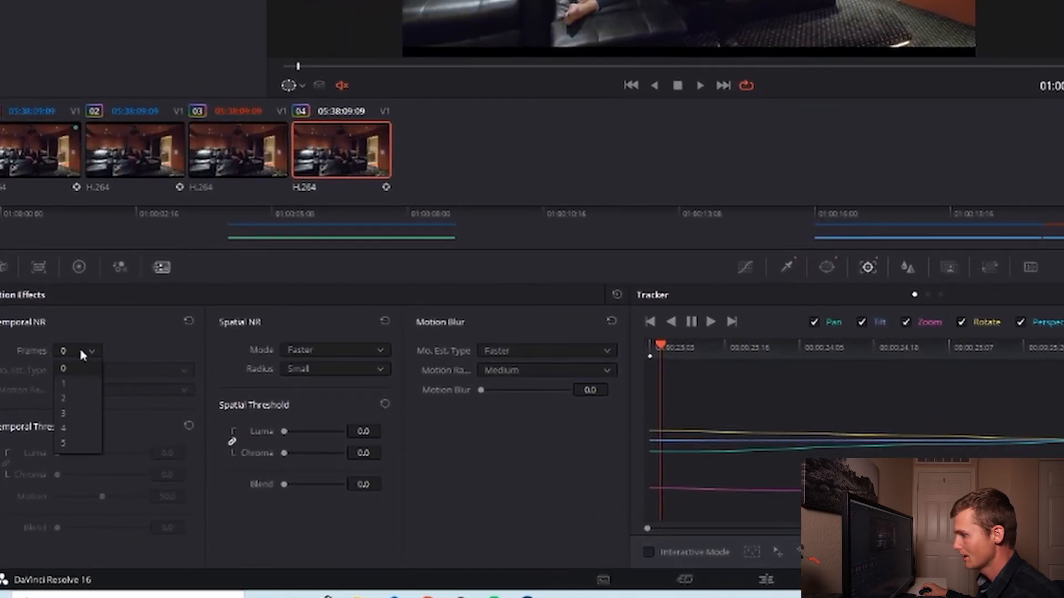
left_click(75, 443)
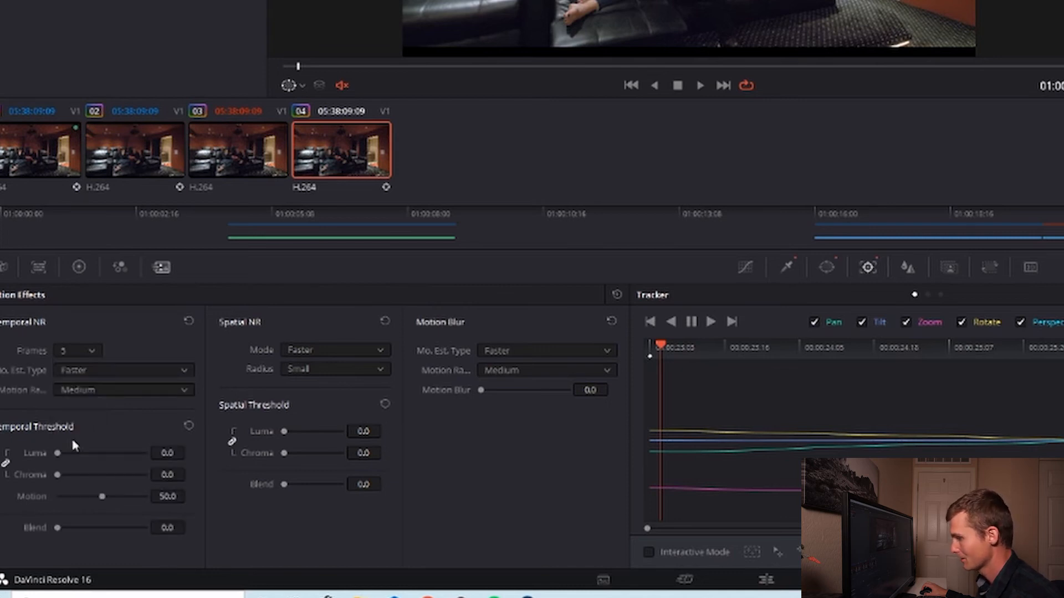
left_click_drag(60, 456, 177, 472)
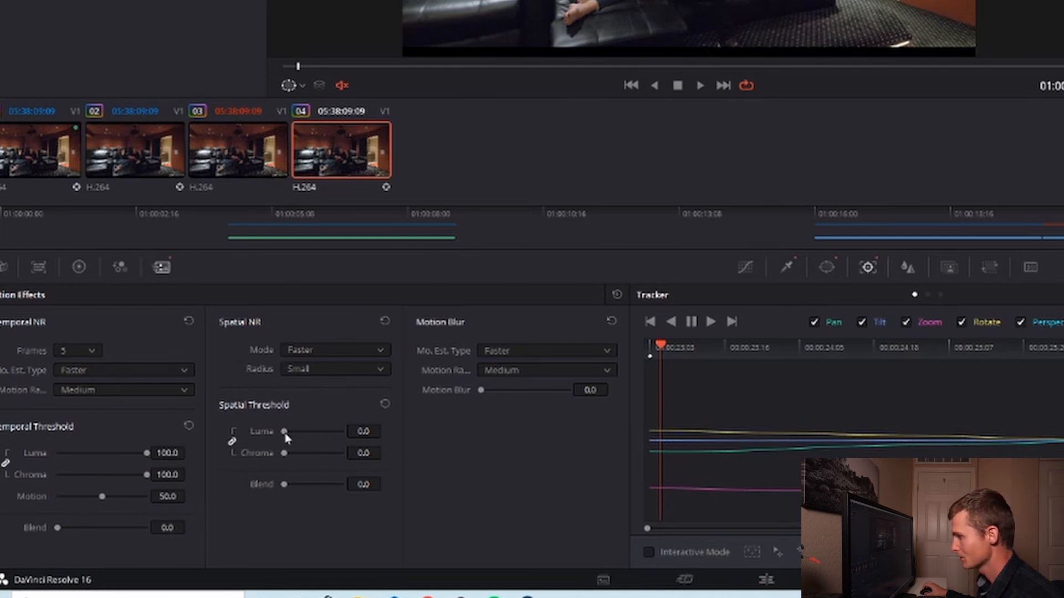
Step: Set the third node's spatial luma and chroma thresholds to 49.4 with a Large radius, and its temporal motion range to Large
left_click_drag(287, 435, 314, 437)
left_click(321, 364)
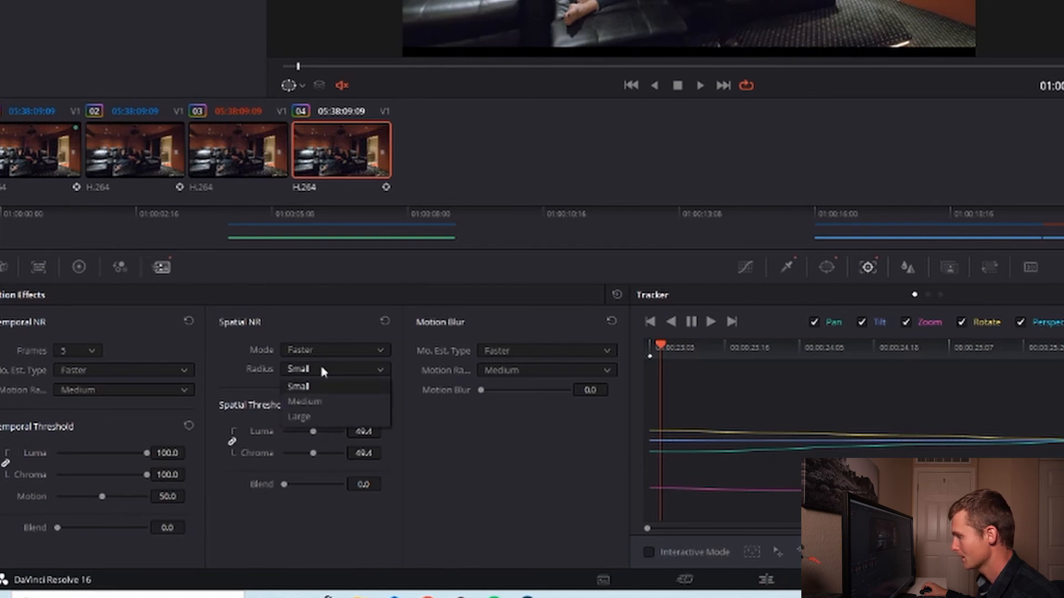
left_click(309, 422)
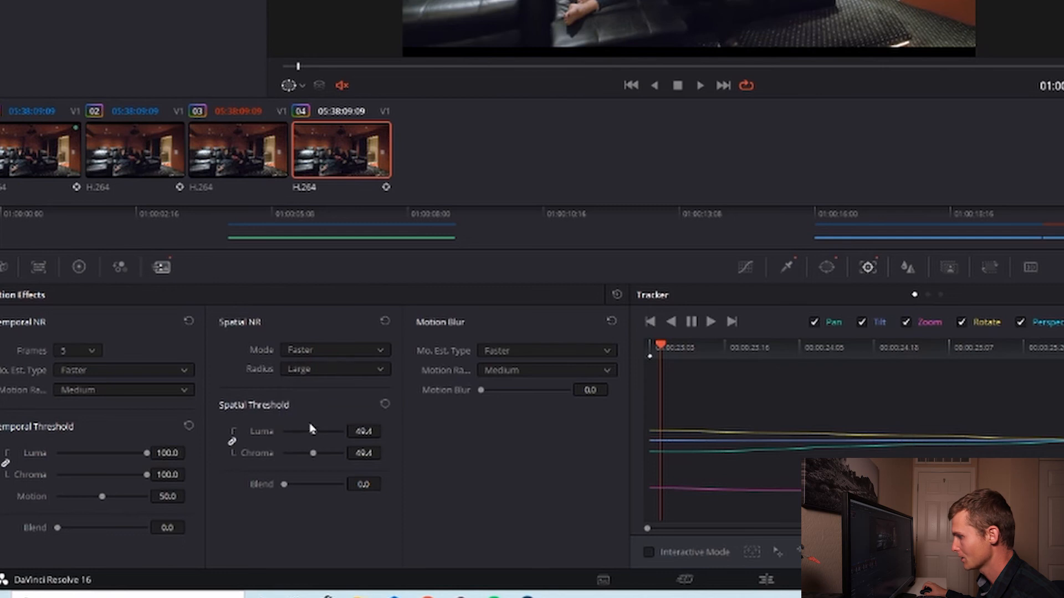
left_click(123, 389)
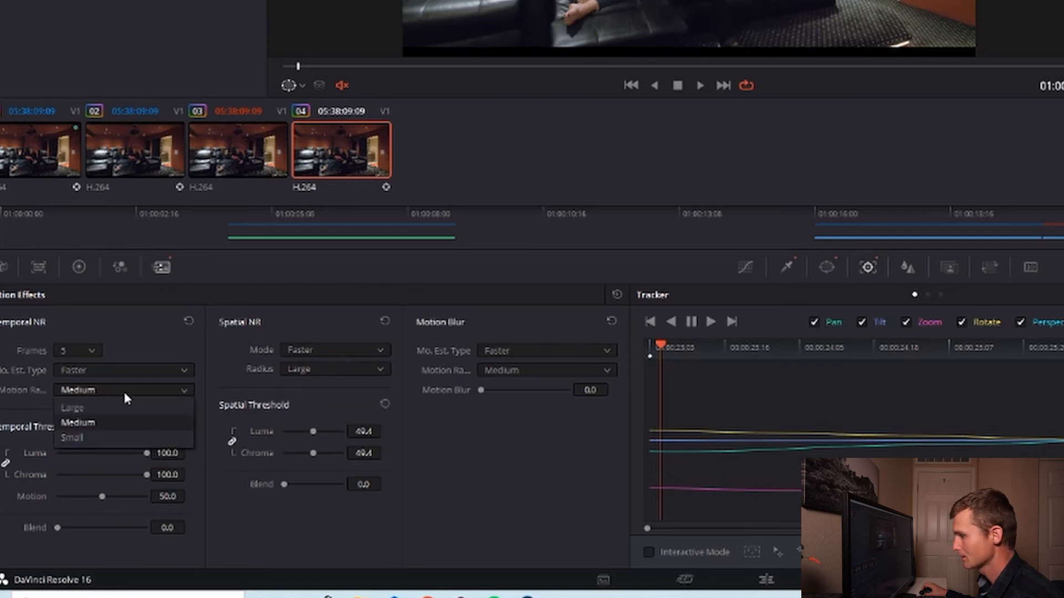
left_click(125, 409)
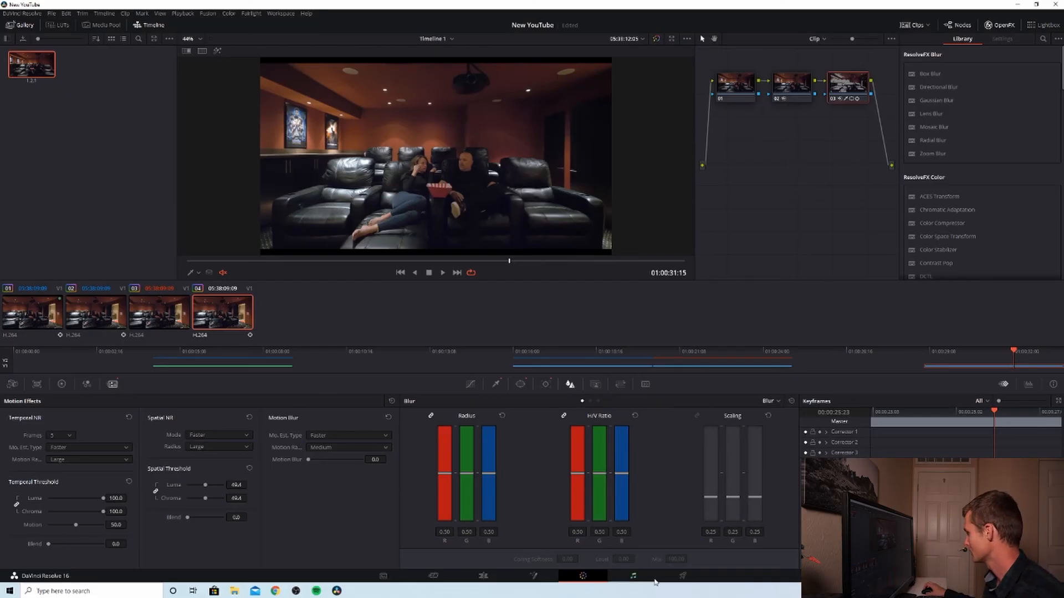
Step: Limit the render range to the fourth clip by starting it at 01:00:28:15, and name the output file "Noise reduction"
left_click(683, 577)
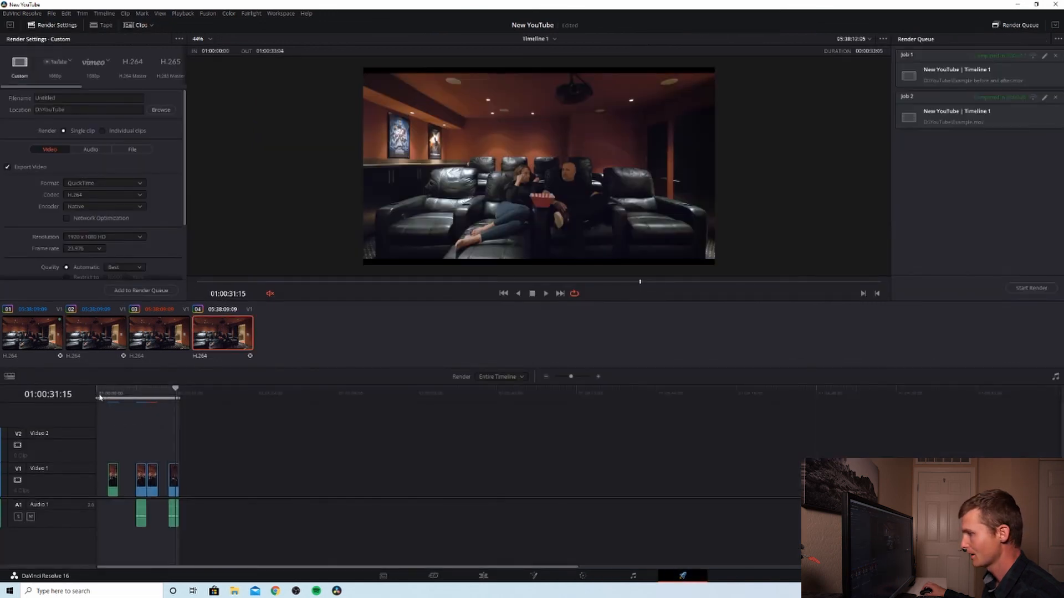
left_click_drag(98, 399, 173, 423)
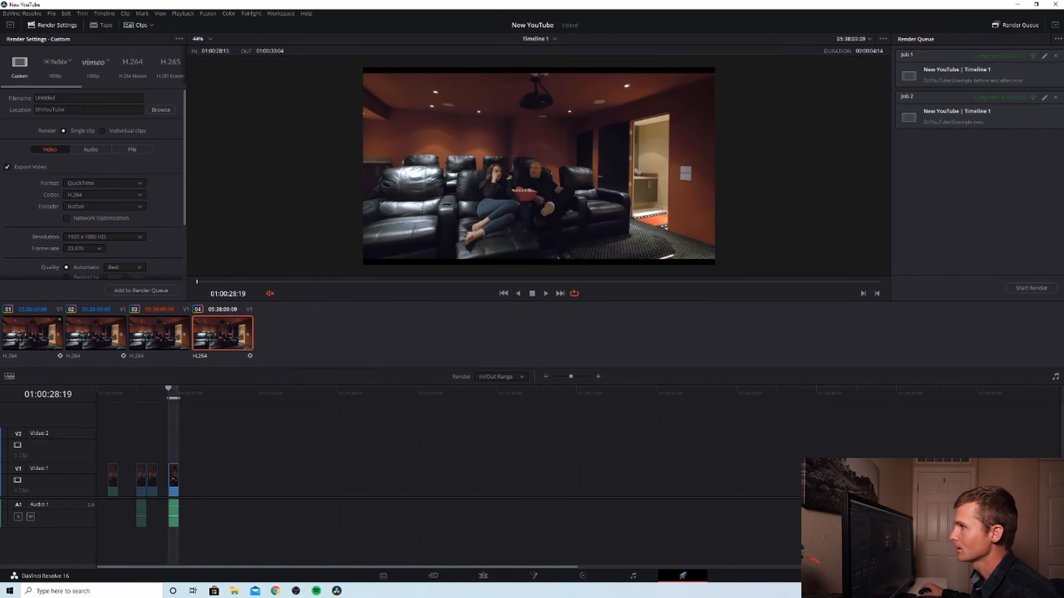
left_click(71, 98)
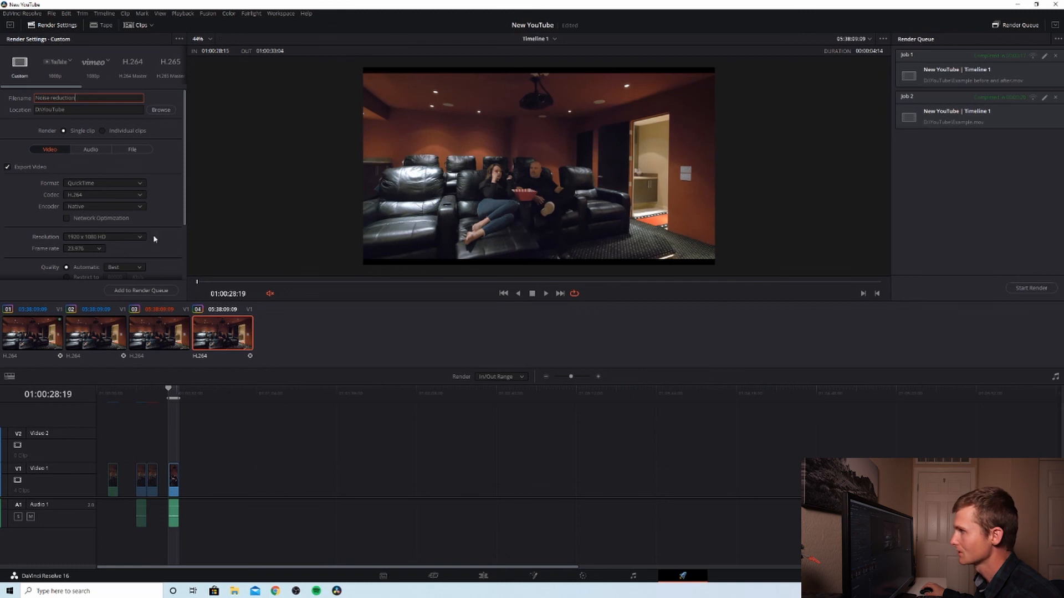
Step: Add the fourth clip's export to the render queue with the existing QuickTime H.264 settings and start rendering it
scroll(181, 212, "down", 3)
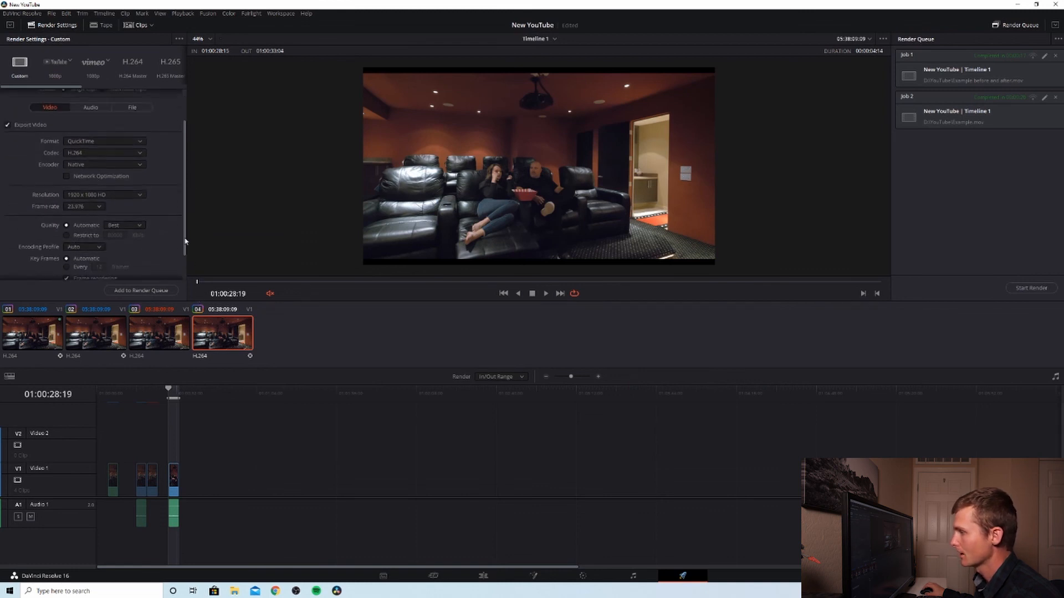
left_click(155, 293)
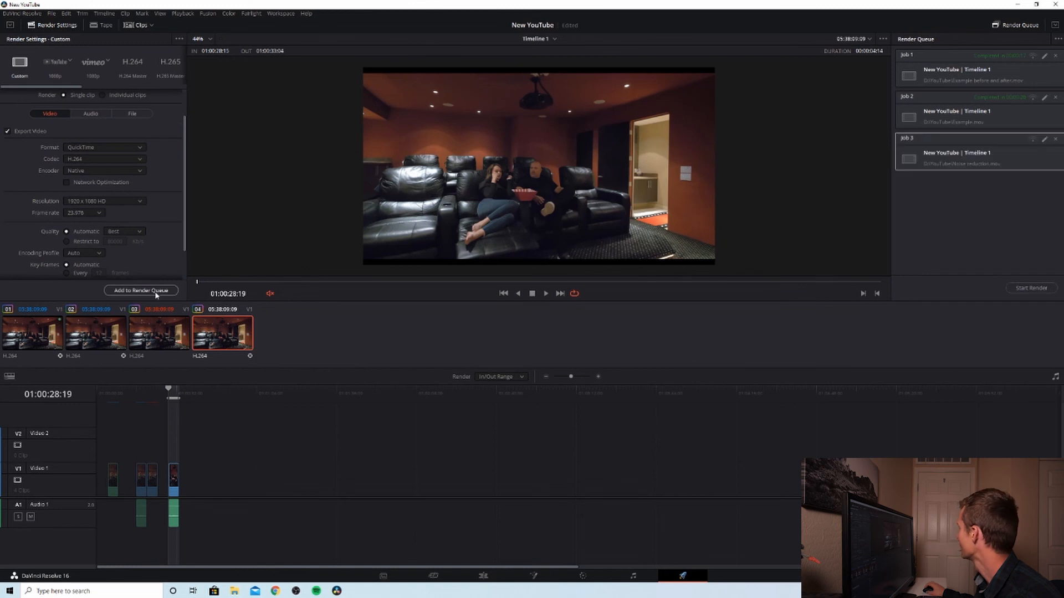
left_click(1028, 290)
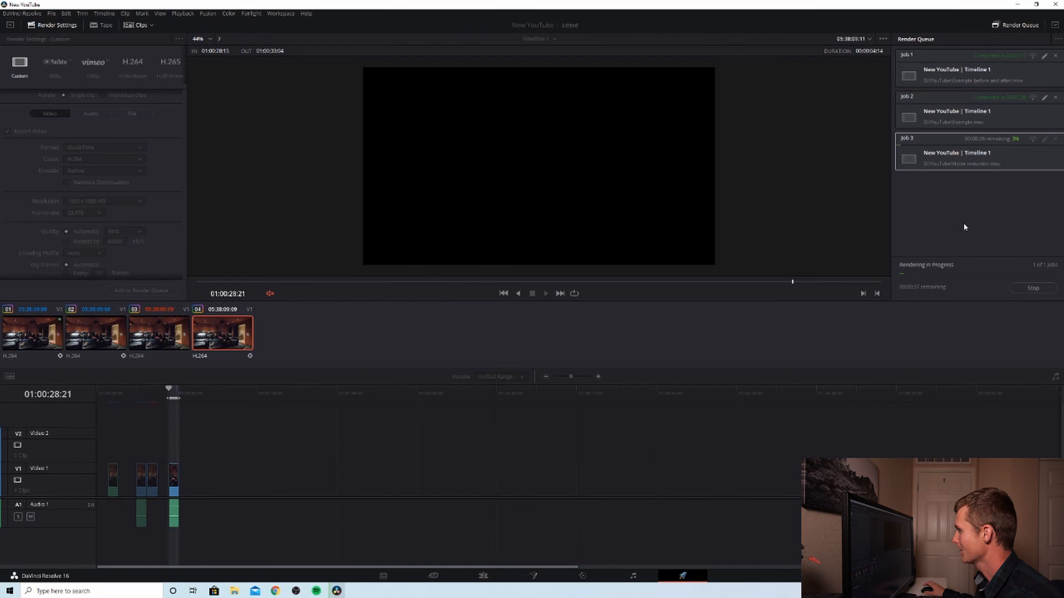